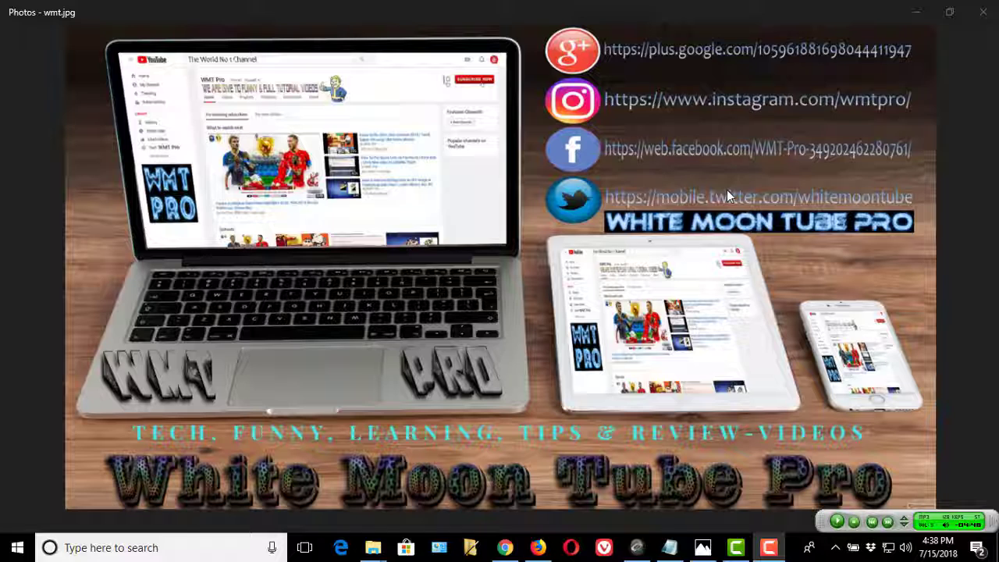
# Switch to Firefox and open the account's list of followed accounts from the Twitter home page.
pyautogui.click(546, 554)
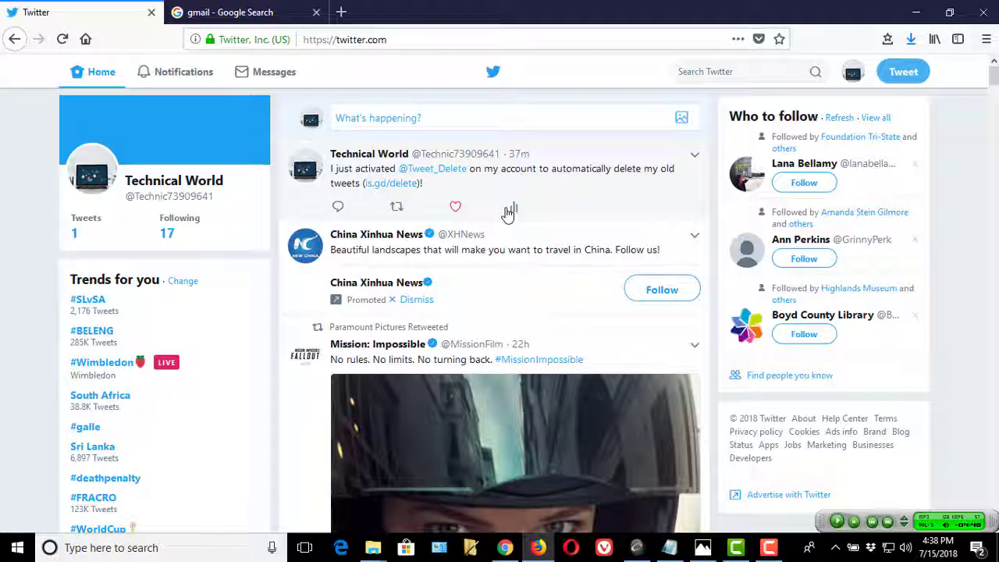
pyautogui.scroll(-1, 508, 211)
pyautogui.scroll(1, 508, 211)
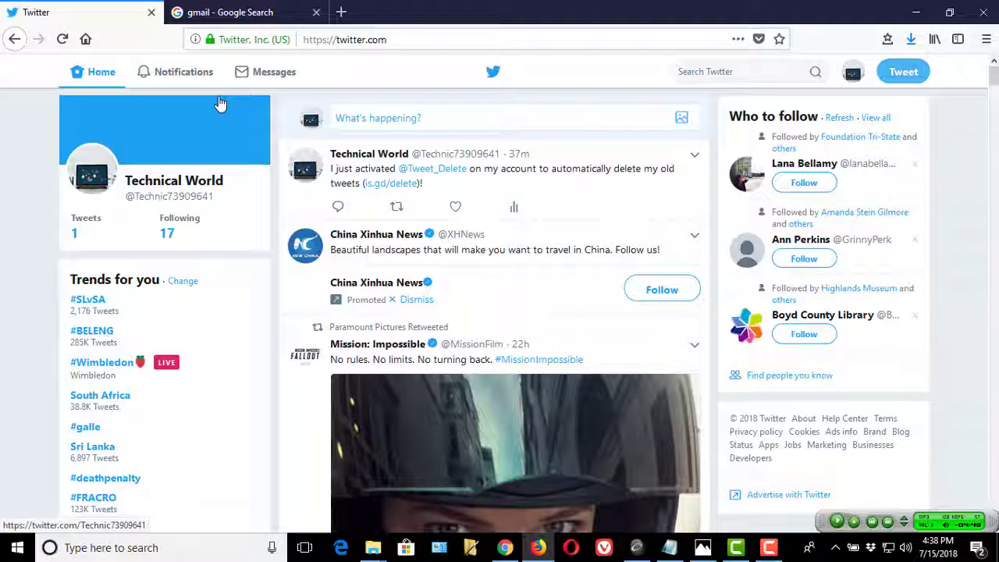
pyautogui.click(183, 222)
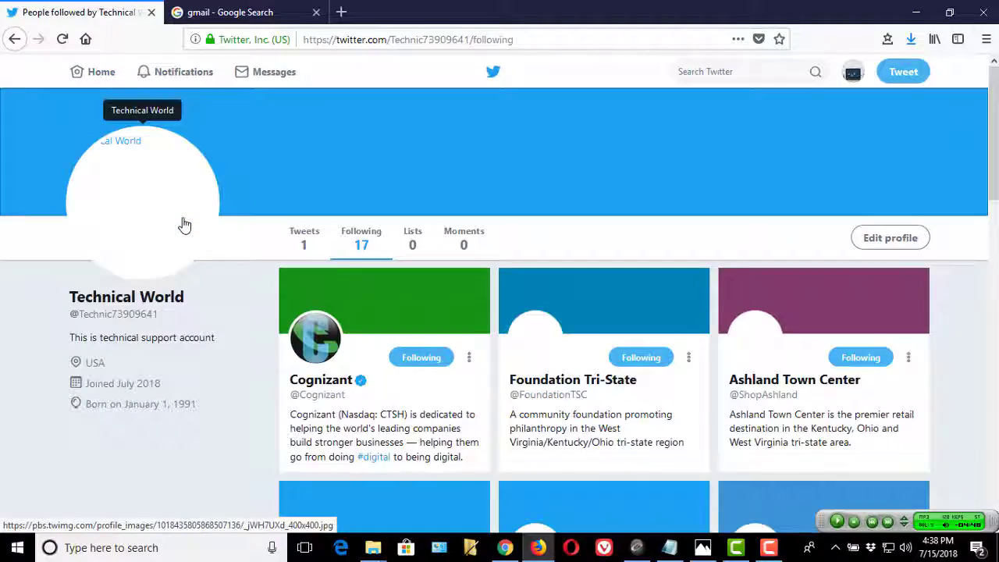
# Look through the whole list of followed accounts down to its end and back up.
pyautogui.scroll(-3, 553, 397)
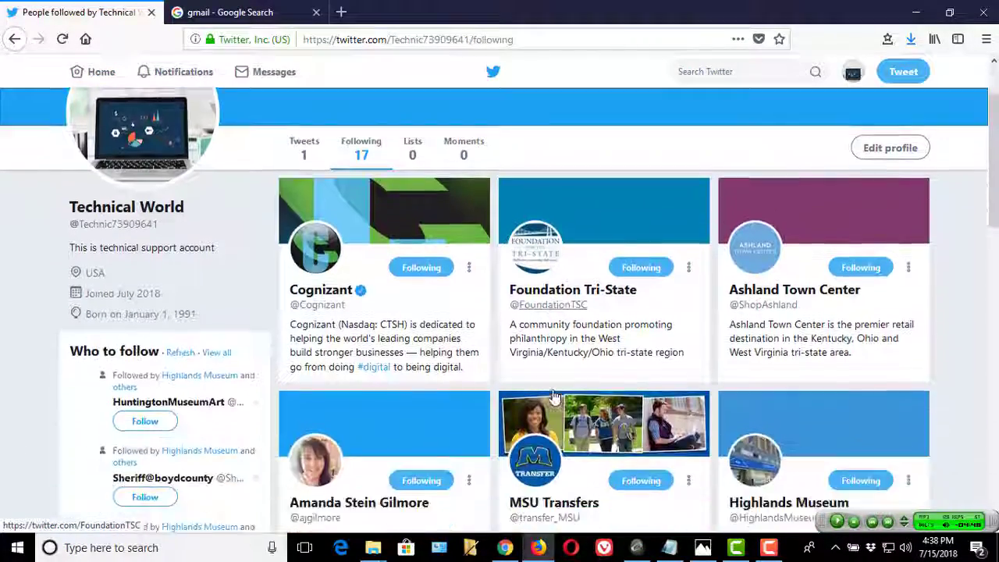
pyautogui.scroll(-15, 552, 396)
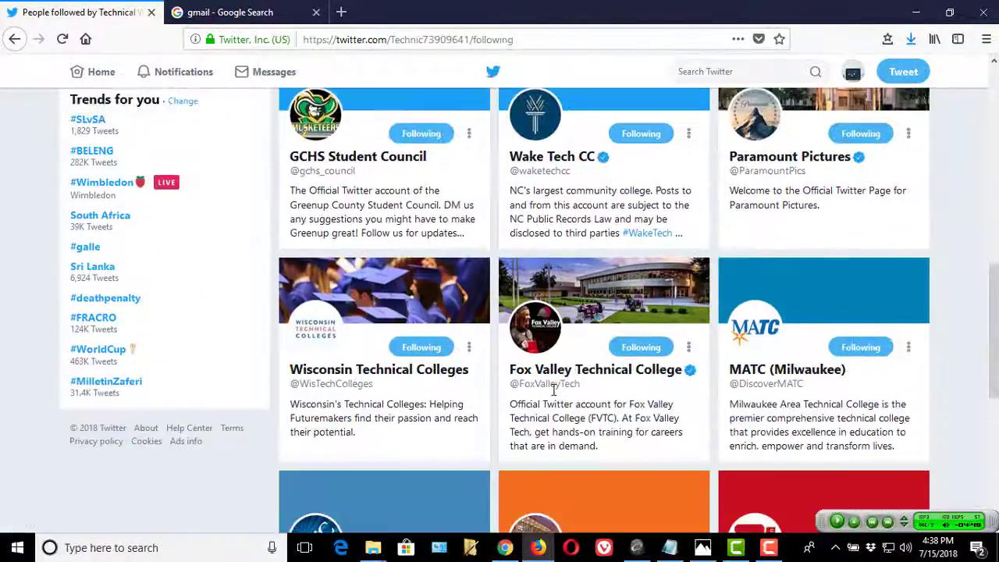
pyautogui.scroll(-5, 553, 396)
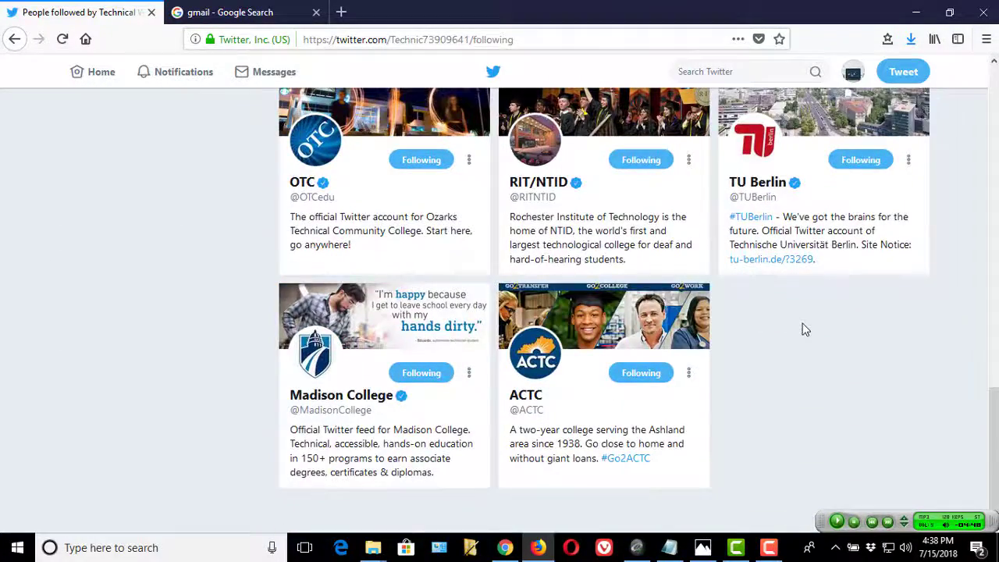
pyautogui.scroll(5, 714, 245)
pyautogui.scroll(-5, 714, 248)
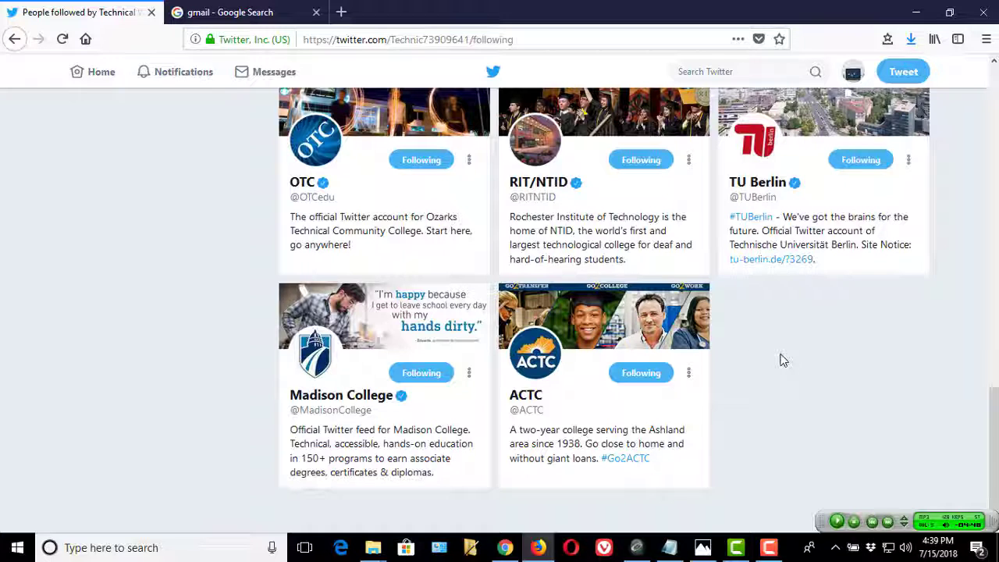
pyautogui.scroll(10, 782, 358)
pyautogui.scroll(3, 782, 358)
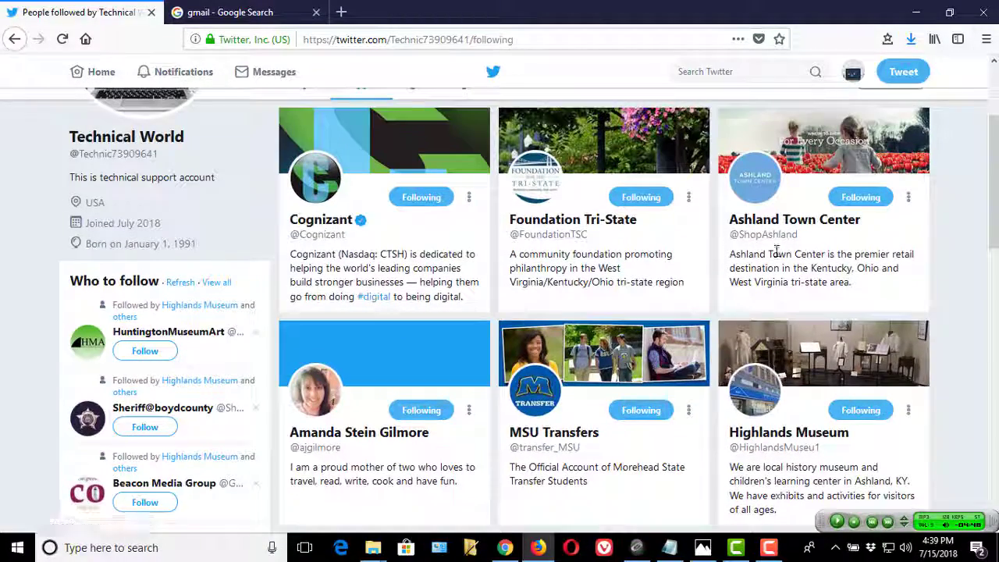
pyautogui.scroll(4, 779, 312)
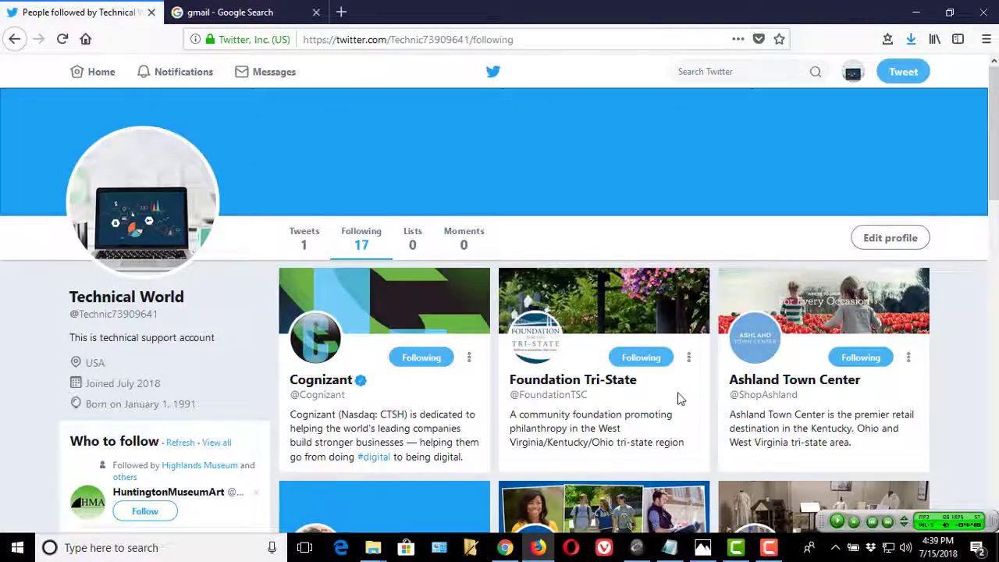
pyautogui.scroll(-3, 680, 397)
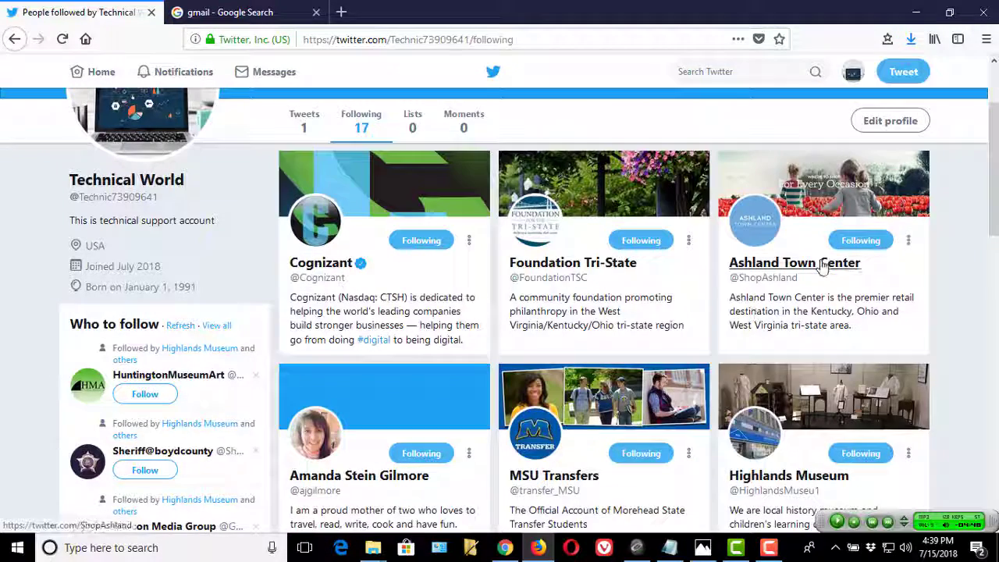
# Open the browser's Web Console for the Following page and get its command line ready for input.
pyautogui.click(986, 39)
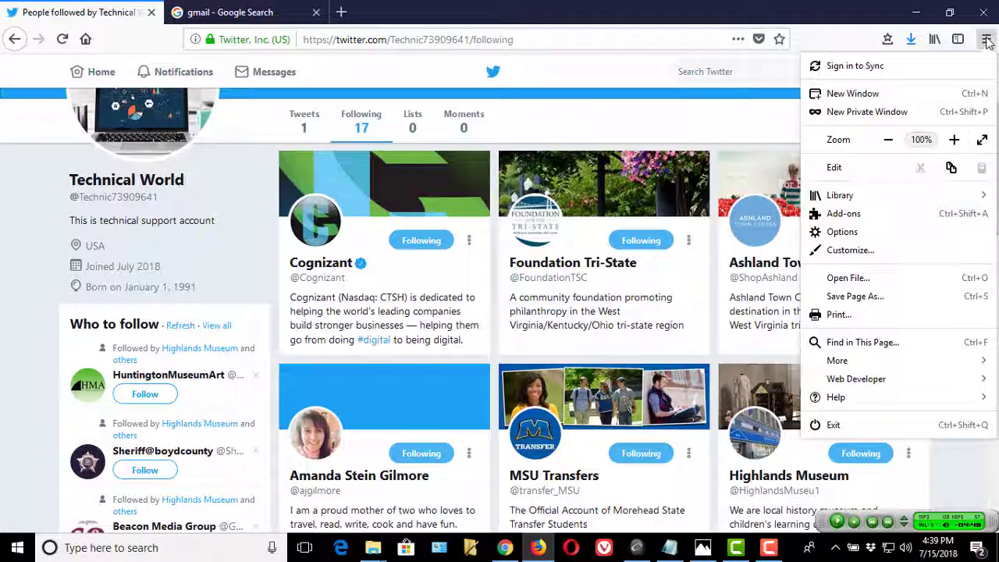
pyautogui.click(866, 380)
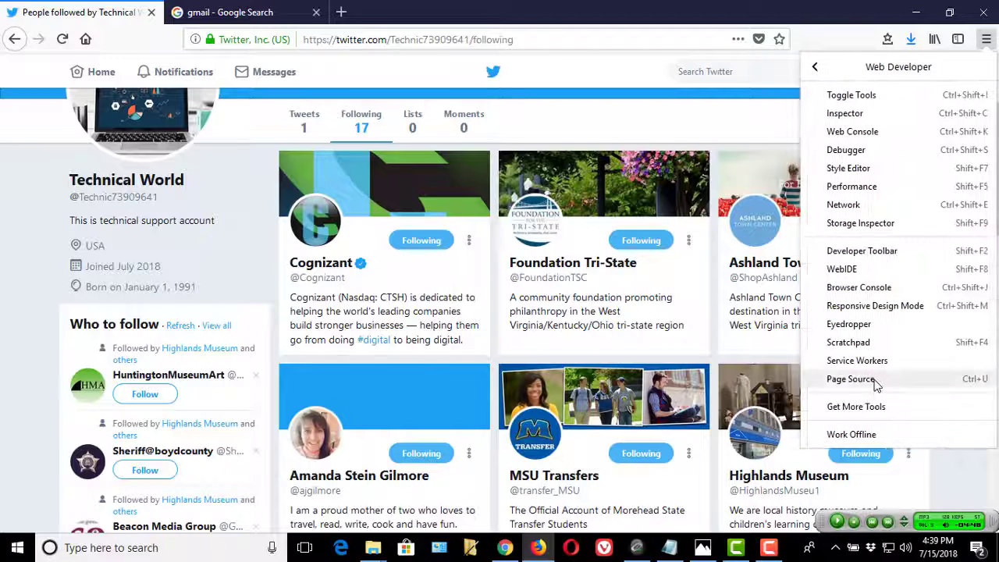
pyautogui.click(851, 132)
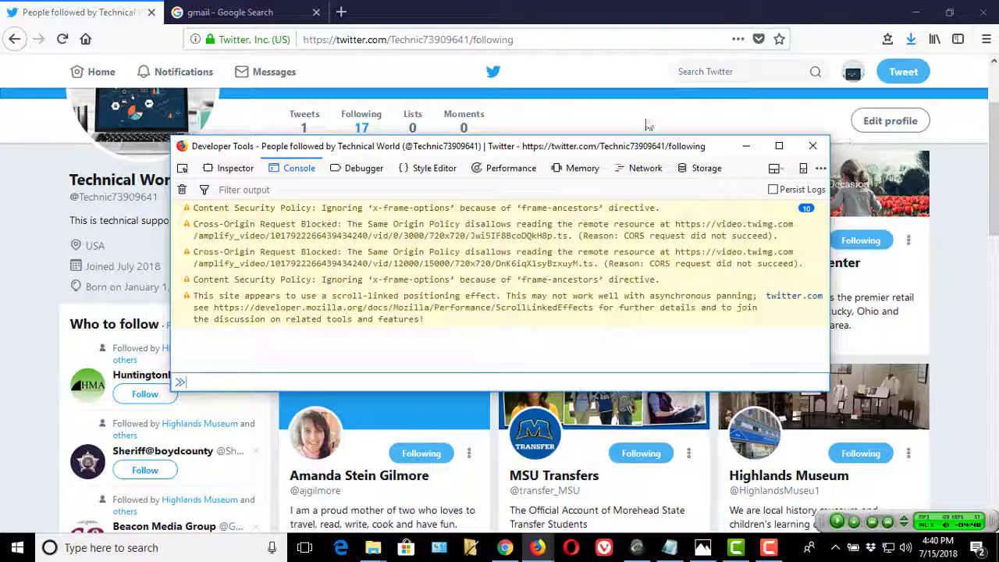
pyautogui.click(325, 385)
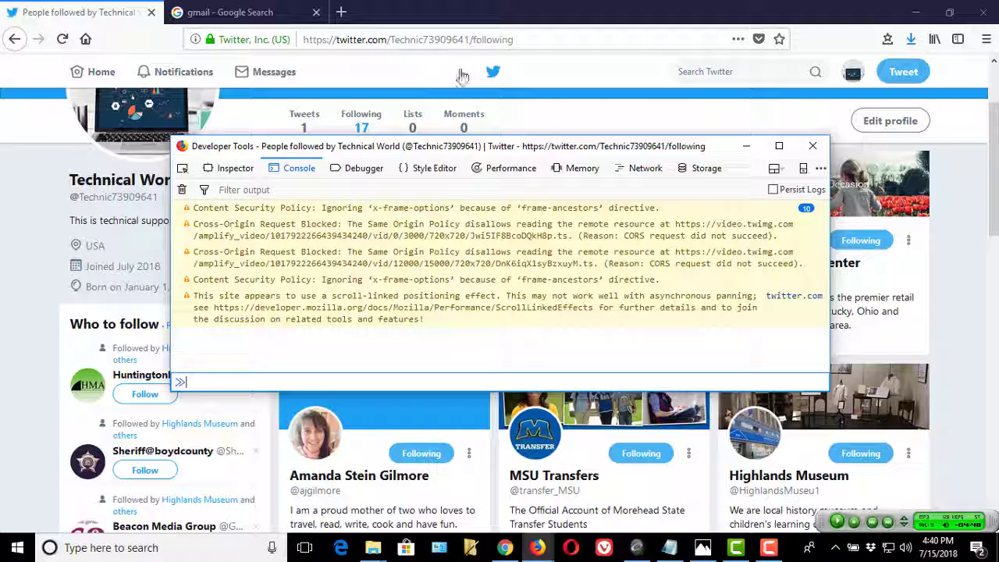
# Try to paste the clipboard content into the Web Console's command line.
pyautogui.click(538, 39)
pyautogui.click(538, 39)
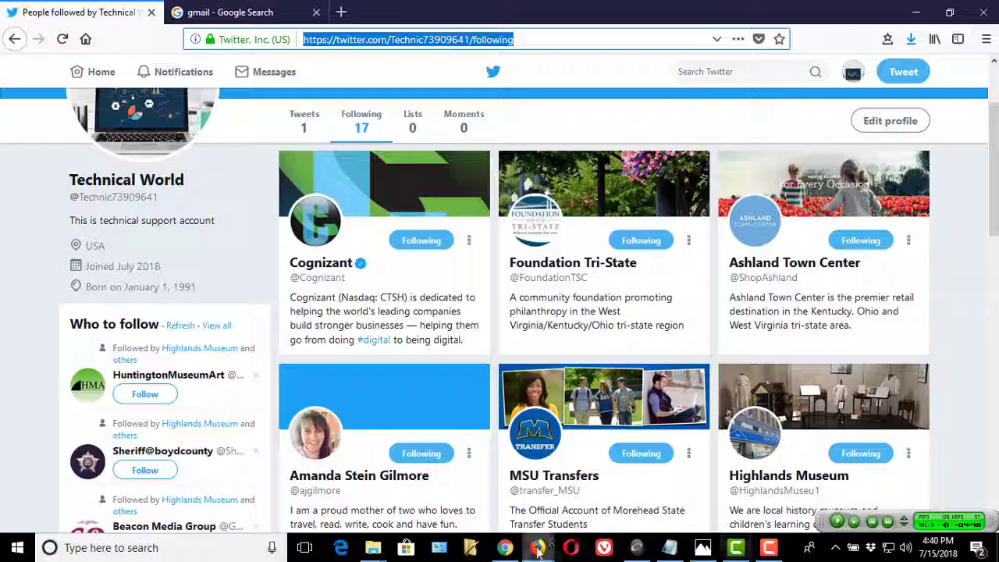
pyautogui.moveTo(538, 550)
pyautogui.click(581, 515)
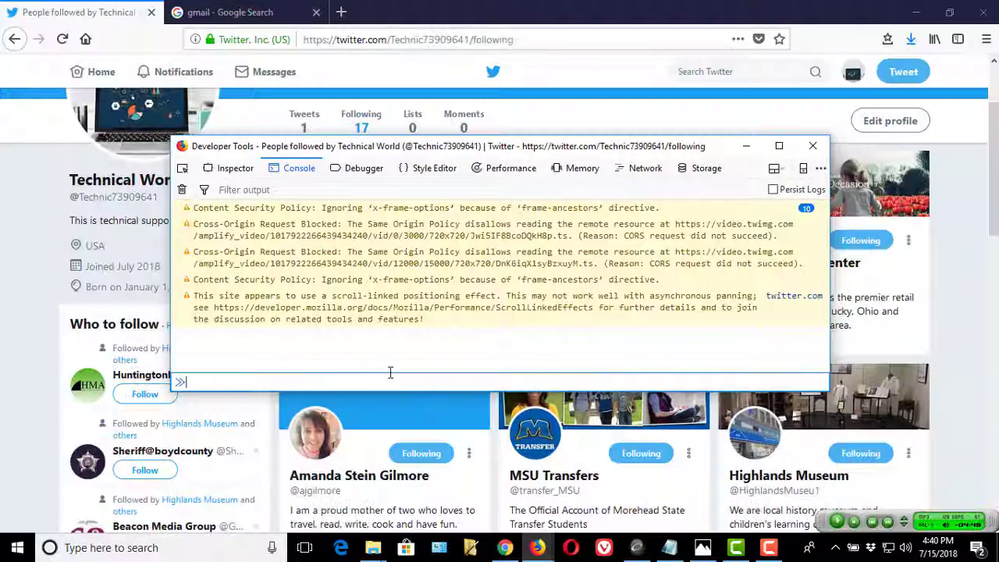
pyautogui.click(344, 381)
pyautogui.hotkey('ctrl', 'v')
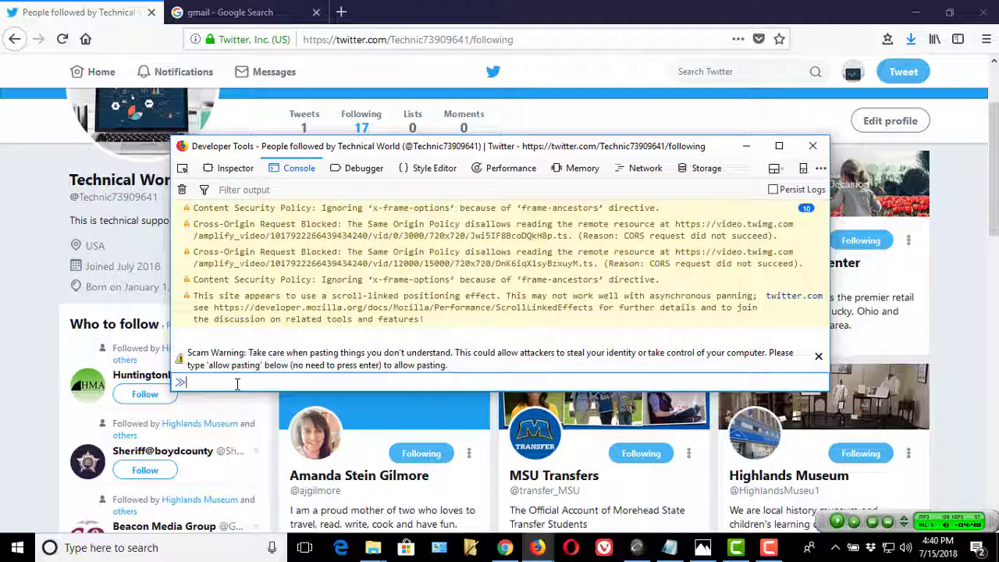
# Enter the command $('.unfollow-text').click() in the Web Console's command line.
pyautogui.write('$')
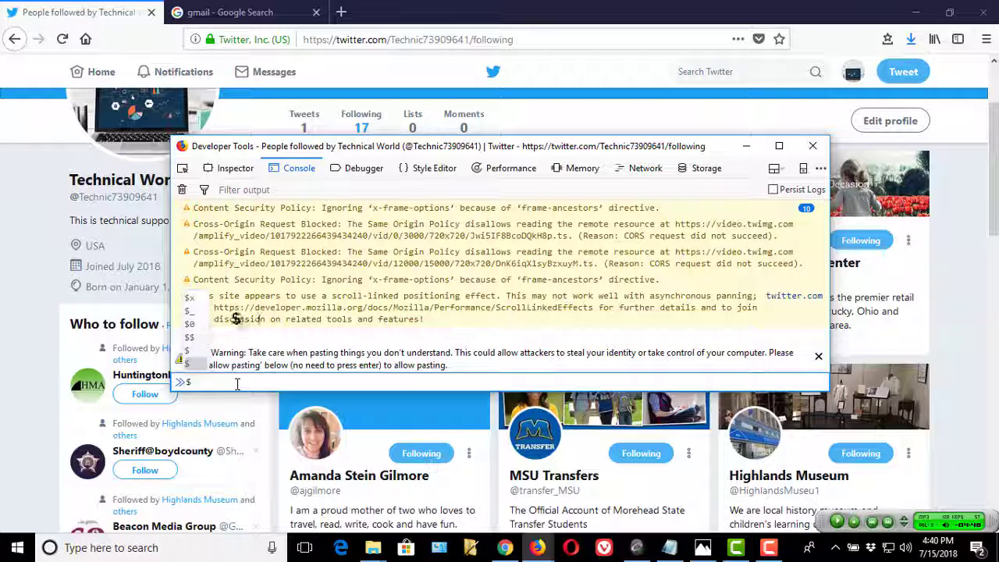
pyautogui.write('(')
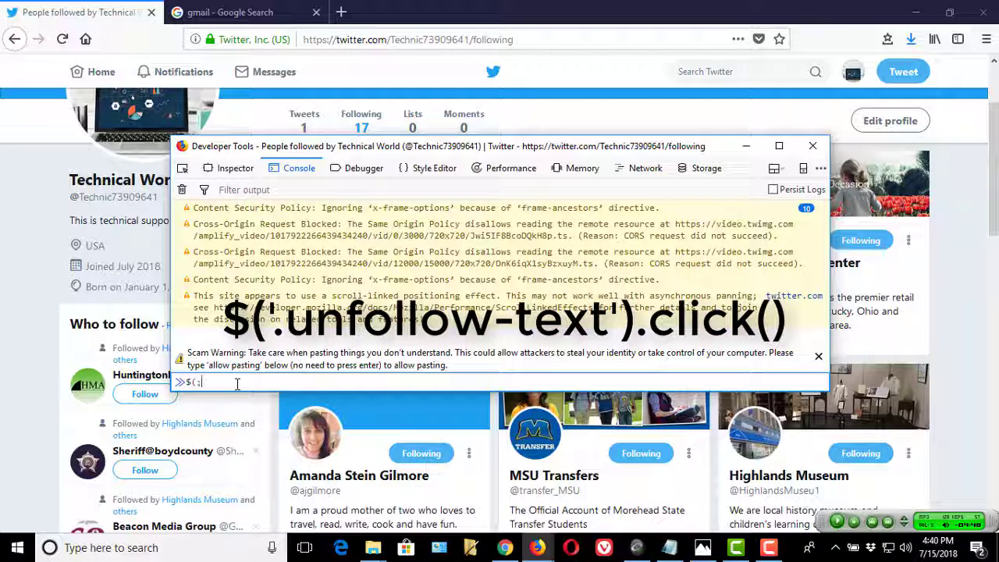
pyautogui.press('BackSpace')
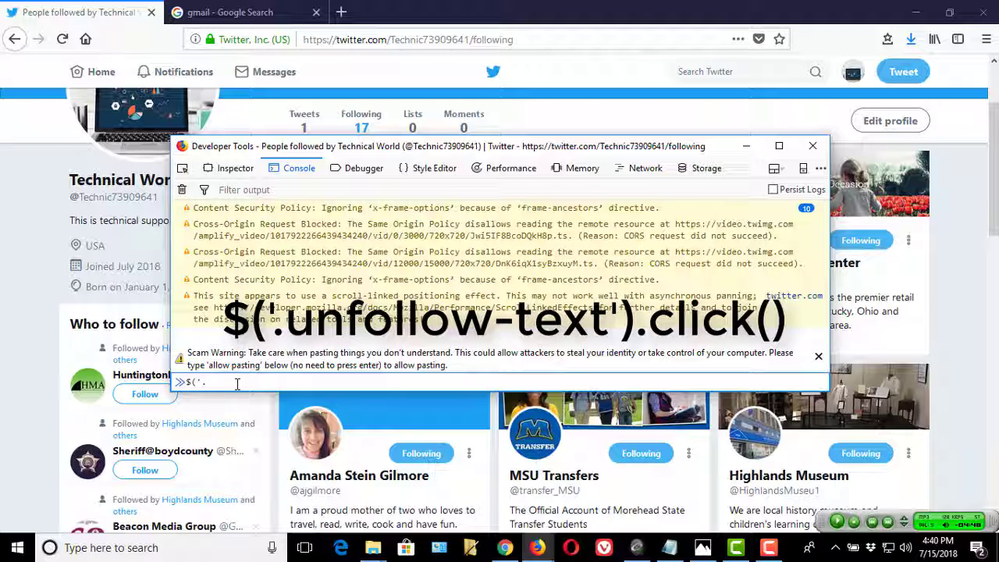
pyautogui.write("'.")
pyautogui.write('unfollow')
pyautogui.write('-t')
pyautogui.write('ext')
pyautogui.write("'")
pyautogui.write("'")
pyautogui.write('.cl')
pyautogui.write('ick()')
# Run the entered console command to unfollow the accounts loaded on the Following page.
pyautogui.moveTo(324, 382); pyautogui.dragTo(204, 382)
pyautogui.click(362, 383)
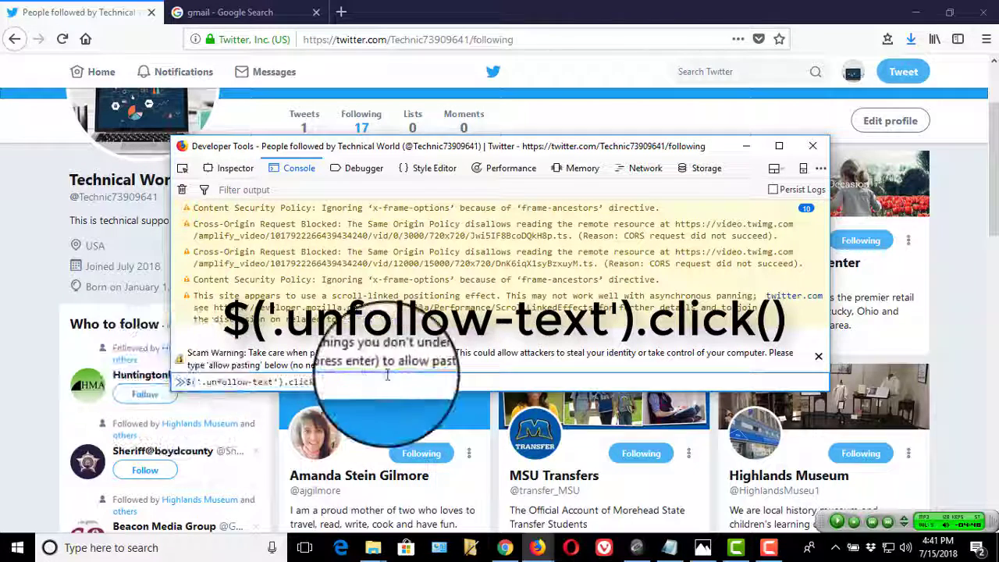
pyautogui.write(';')
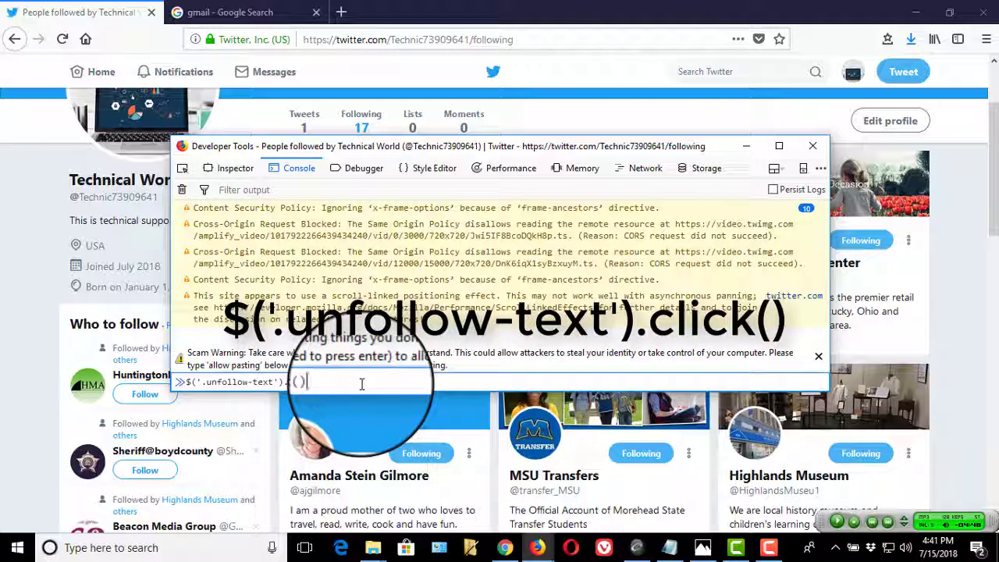
pyautogui.press('Return')
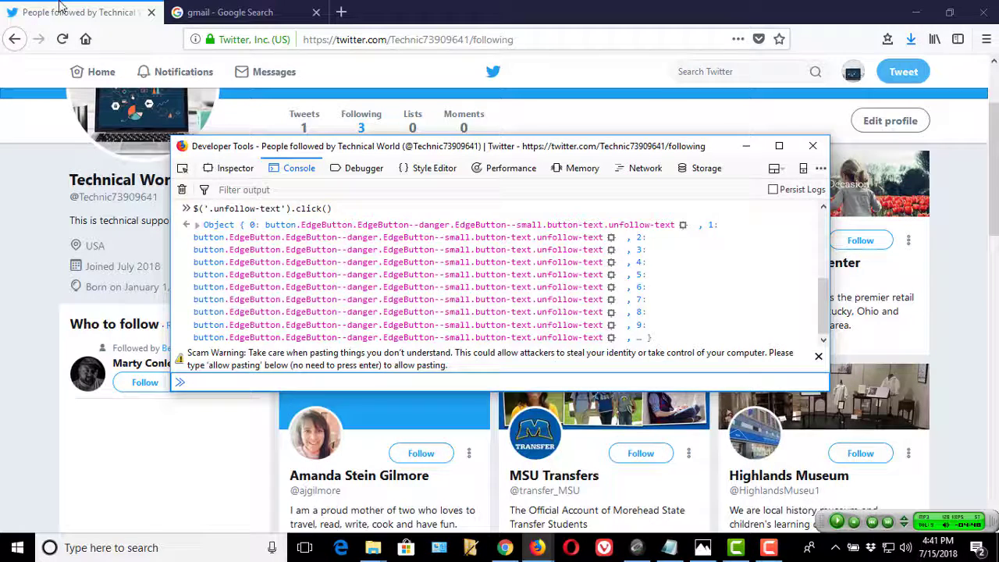
# Return to the Following page, reload it and check which accounts are still being followed.
pyautogui.press('F12')
pyautogui.scroll(2, 191, 290)
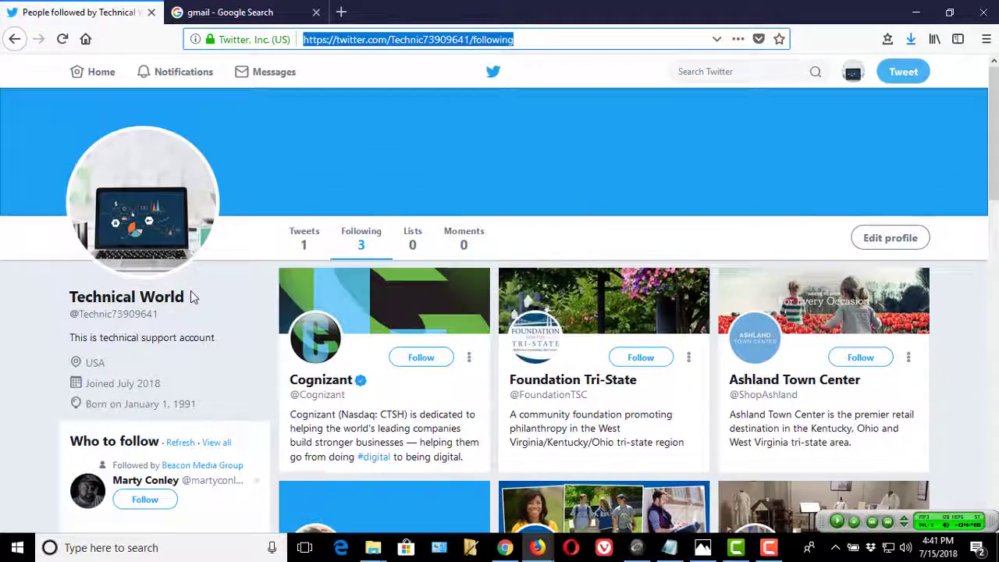
pyautogui.scroll(-1, 316, 316)
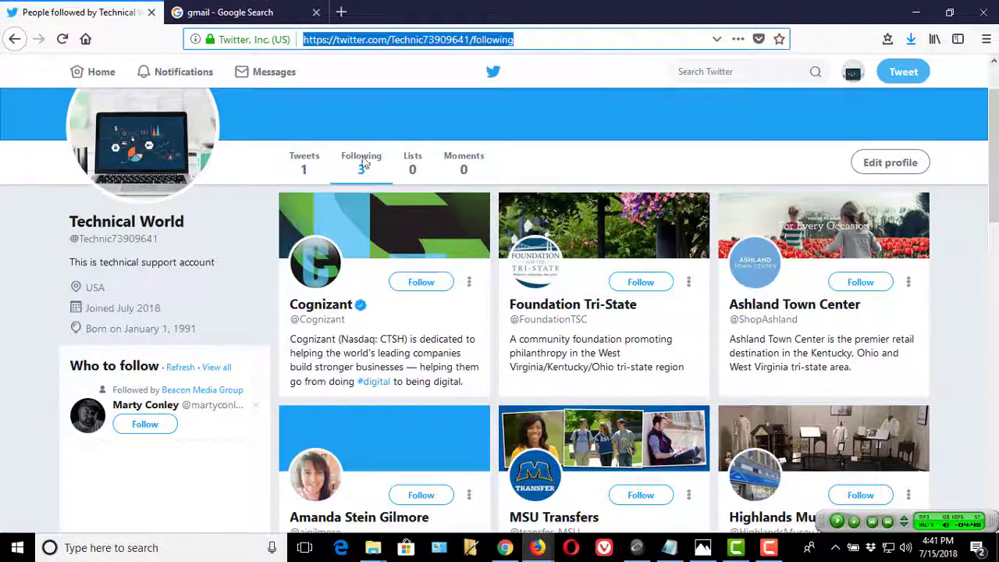
pyautogui.click(63, 38)
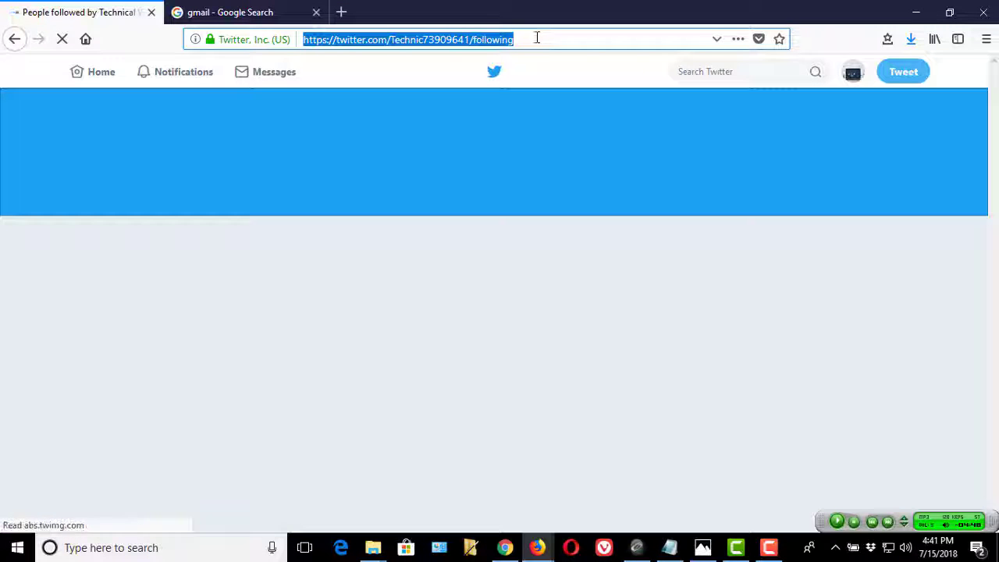
pyautogui.click(537, 37)
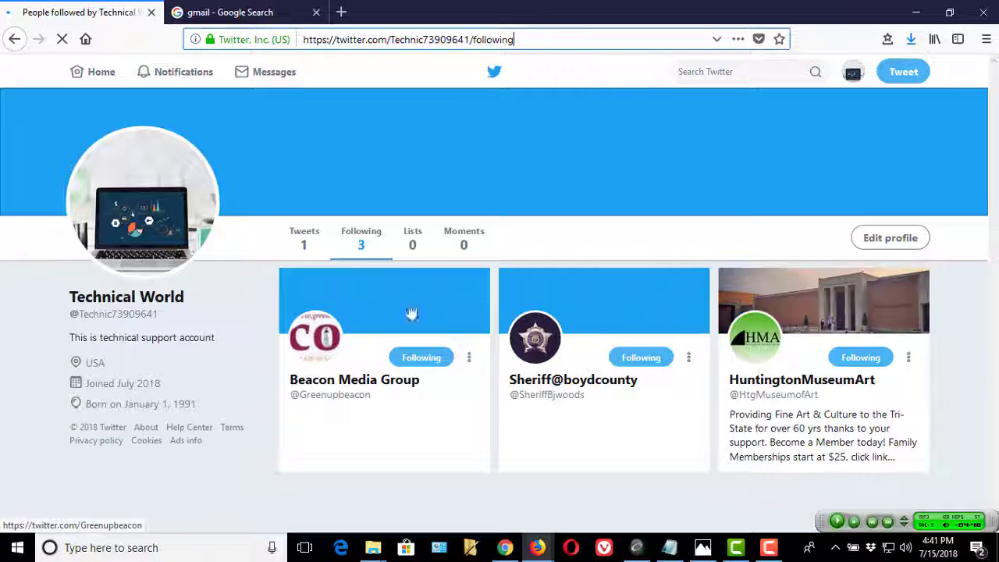
pyautogui.scroll(-3, 602, 400)
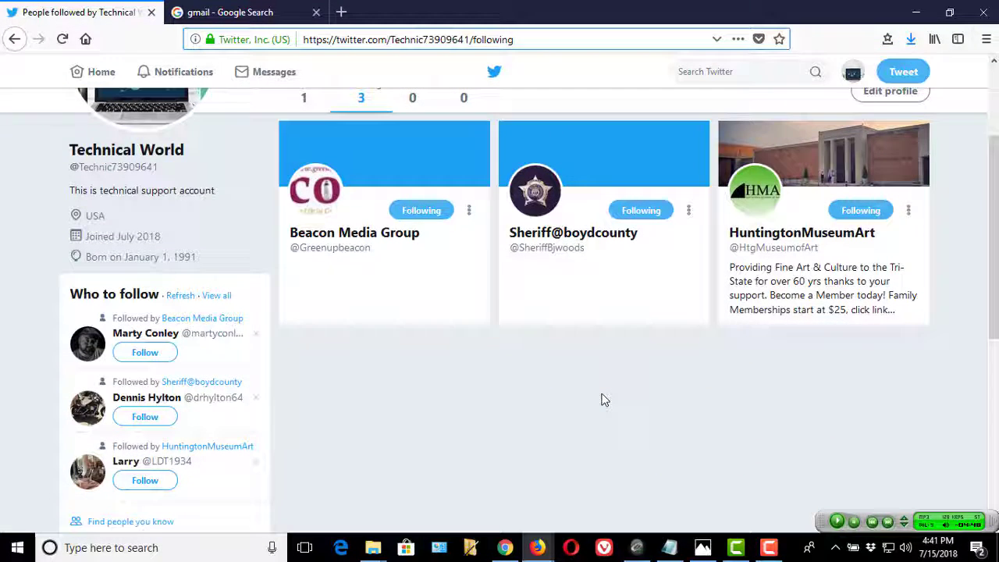
pyautogui.scroll(2, 602, 400)
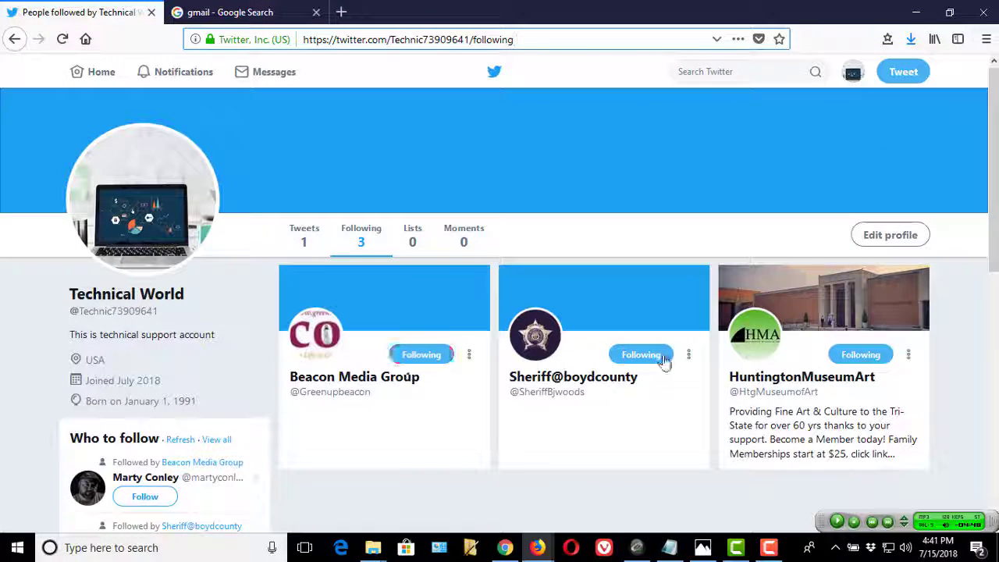